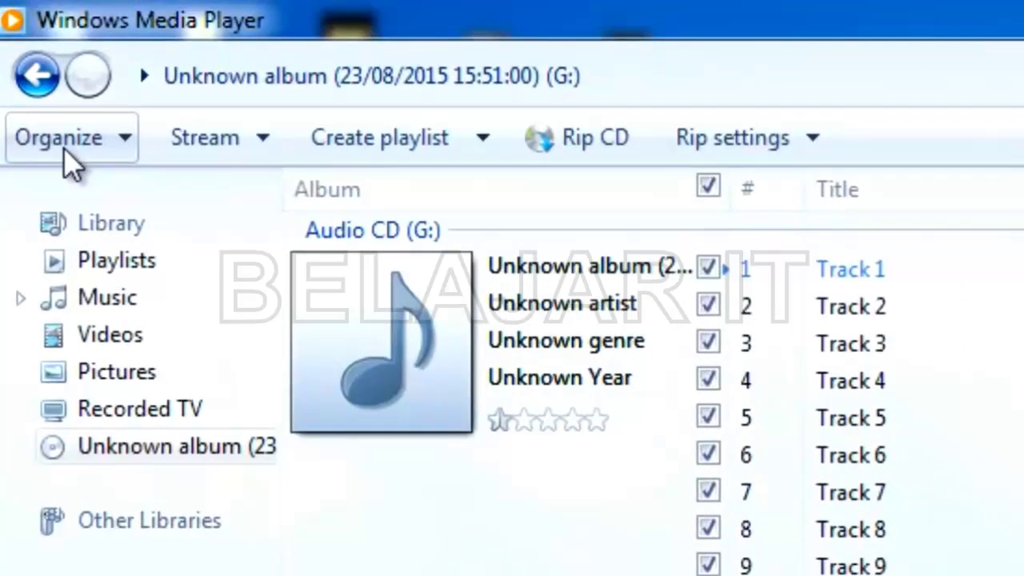
# - Set the rip format to MP3 in the player's Rip Music options
pyautogui.click(38, 60)
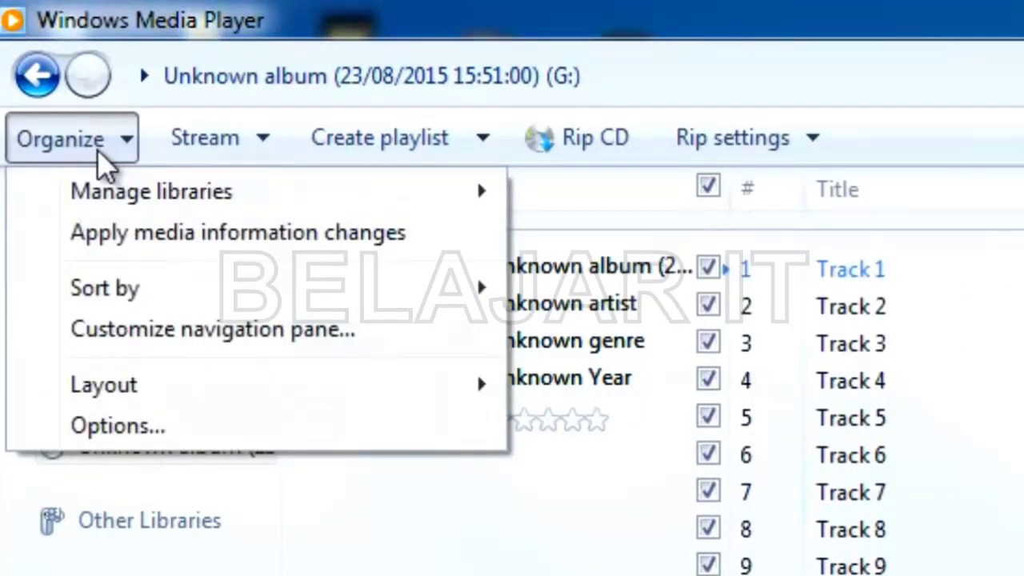
pyautogui.click(118, 428)
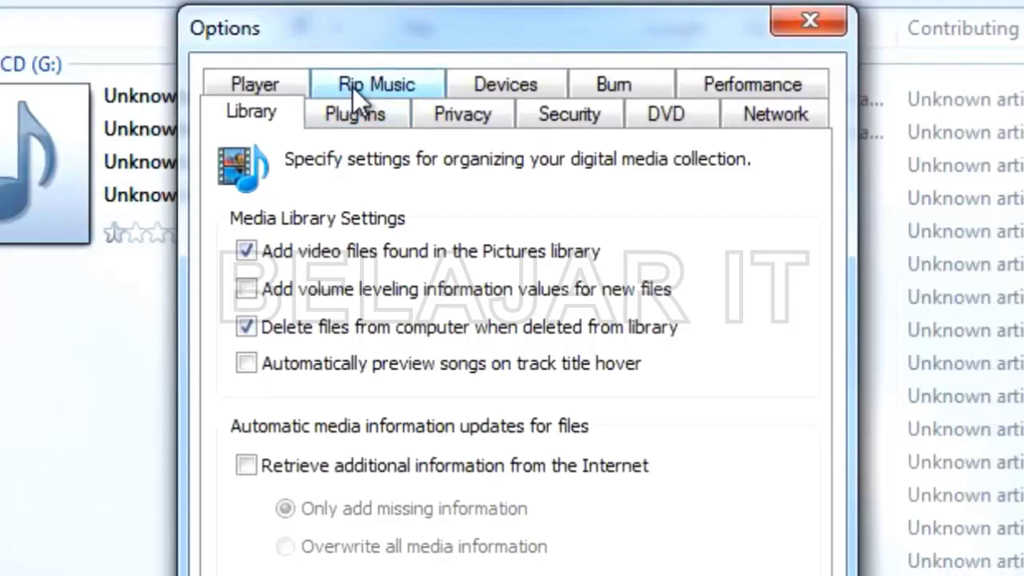
pyautogui.click(399, 90)
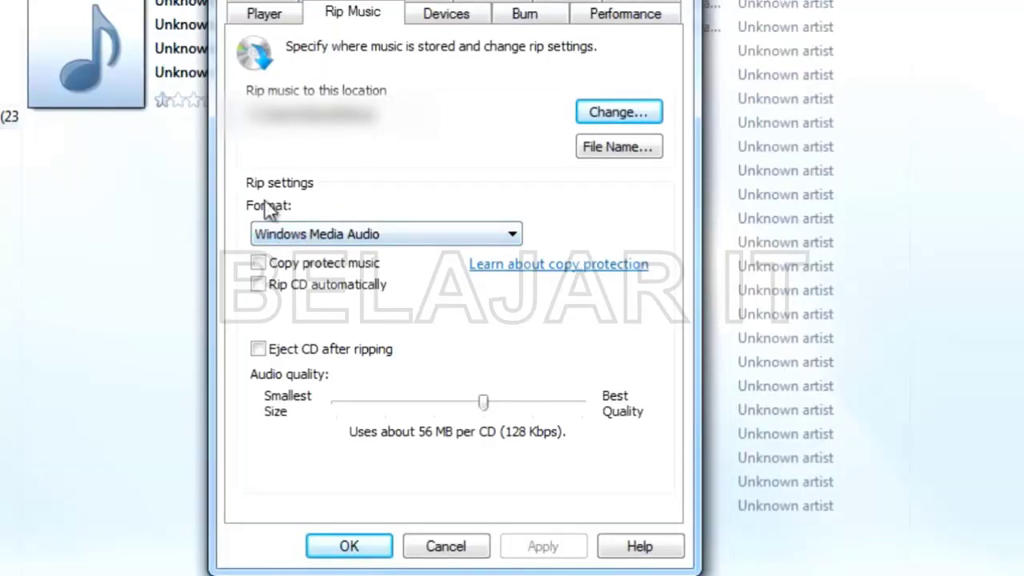
pyautogui.click(294, 235)
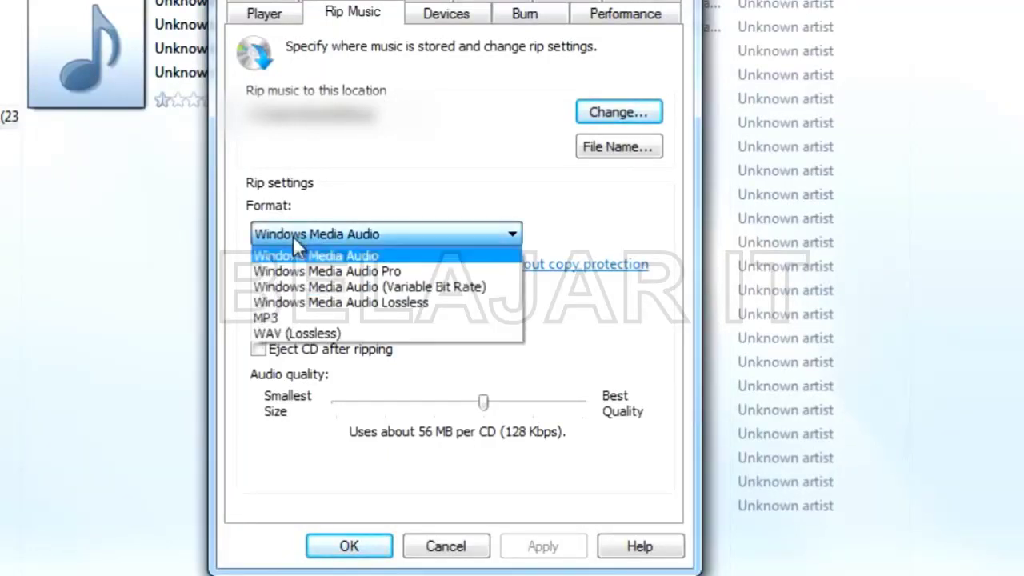
pyautogui.click(334, 321)
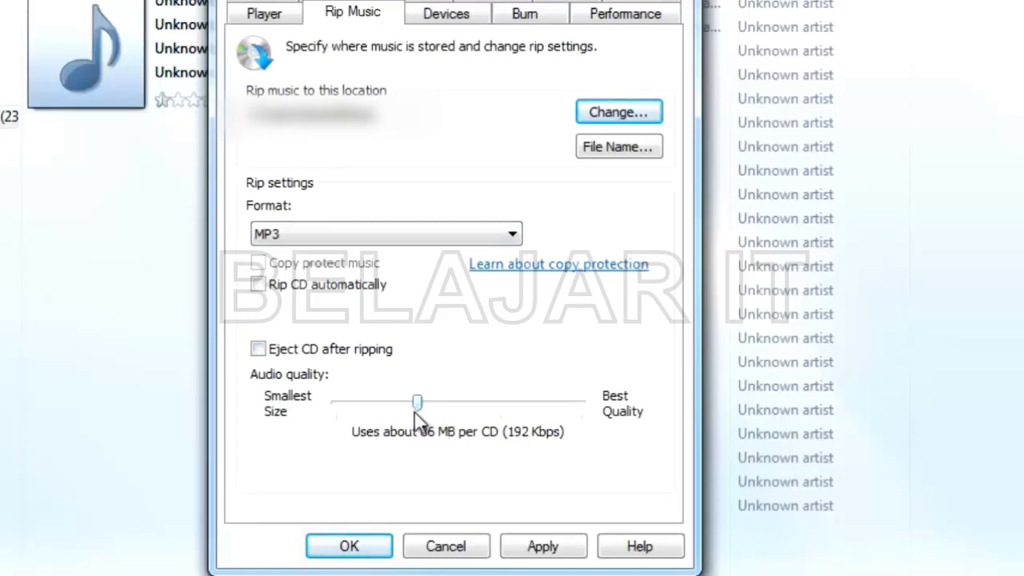
# - Try different audio quality levels, settle on the smallest size at 128 Kbps, and apply the rip options
pyautogui.moveTo(414, 402); pyautogui.dragTo(336, 403)
pyautogui.click(480, 412)
pyautogui.moveTo(480, 412); pyautogui.dragTo(581, 405)
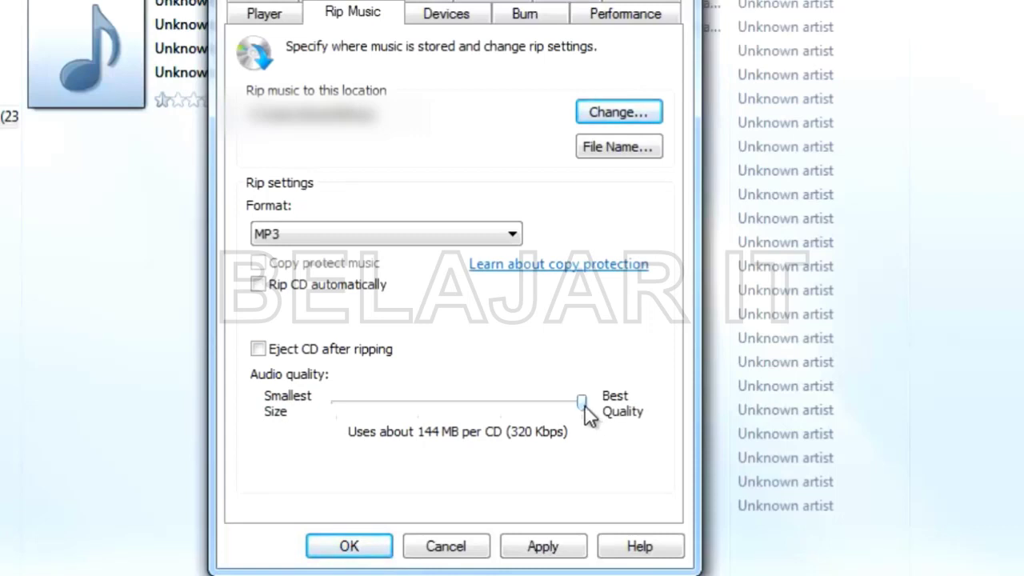
pyautogui.click(344, 405)
pyautogui.click(344, 404)
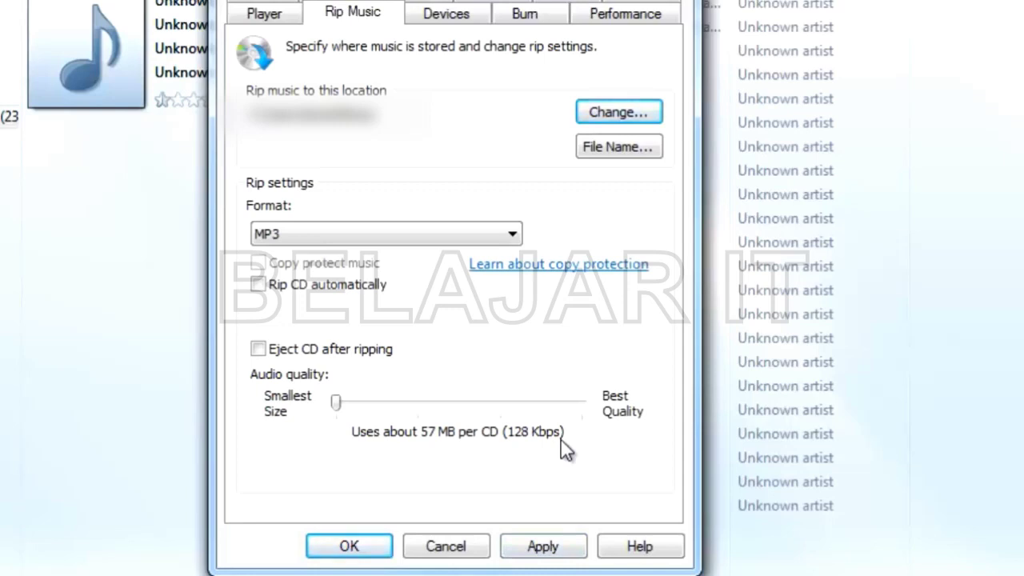
pyautogui.click(552, 548)
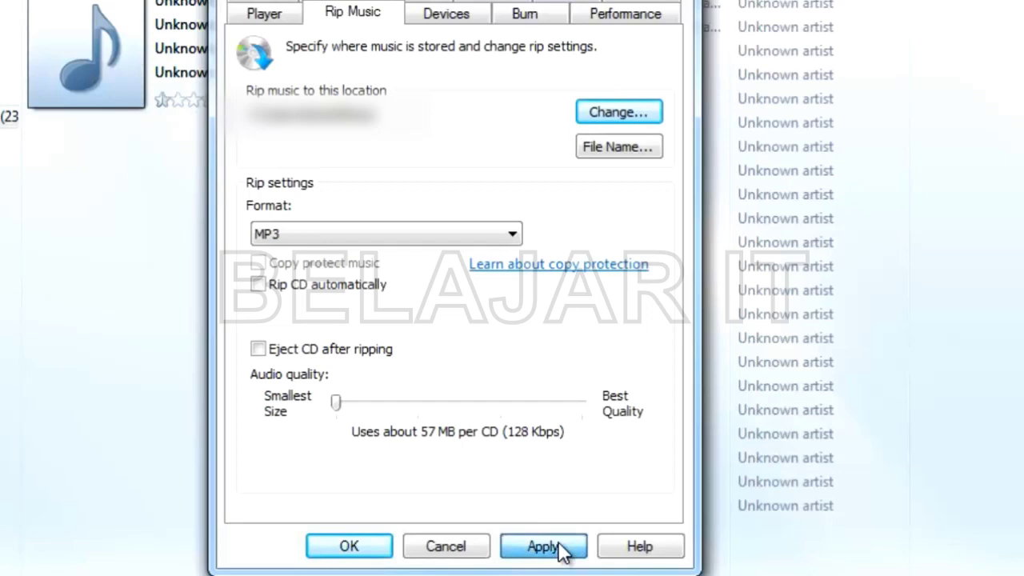
pyautogui.click(382, 548)
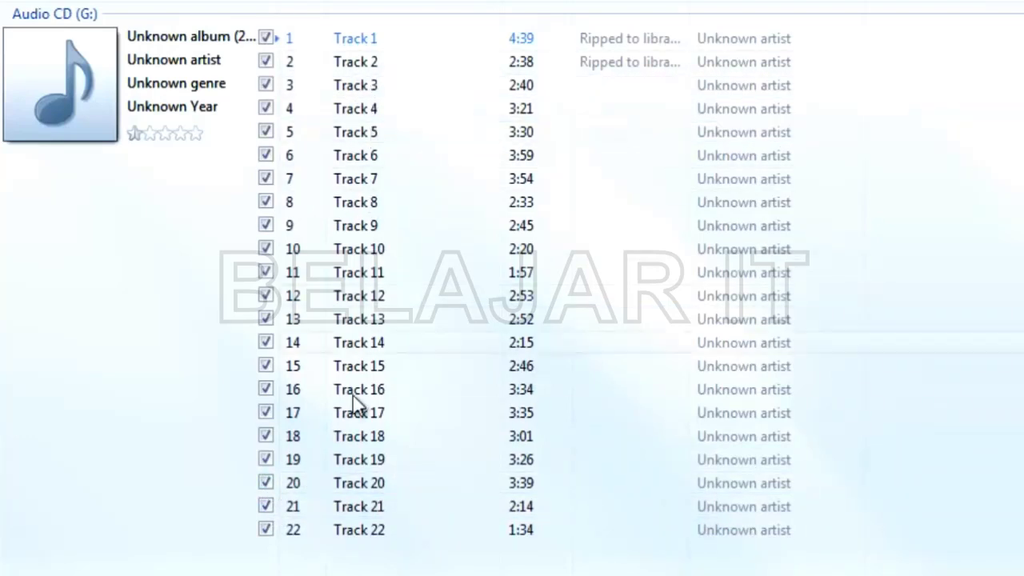
# - Exclude tracks 11 to 22 from ripping, and reselect all tracks of the audio CD
pyautogui.click(266, 529)
pyautogui.click(266, 506)
pyautogui.click(266, 484)
pyautogui.click(266, 460)
pyautogui.click(266, 436)
pyautogui.click(265, 413)
pyautogui.click(266, 388)
pyautogui.click(266, 366)
pyautogui.click(266, 342)
pyautogui.click(266, 320)
pyautogui.click(267, 296)
pyautogui.click(266, 272)
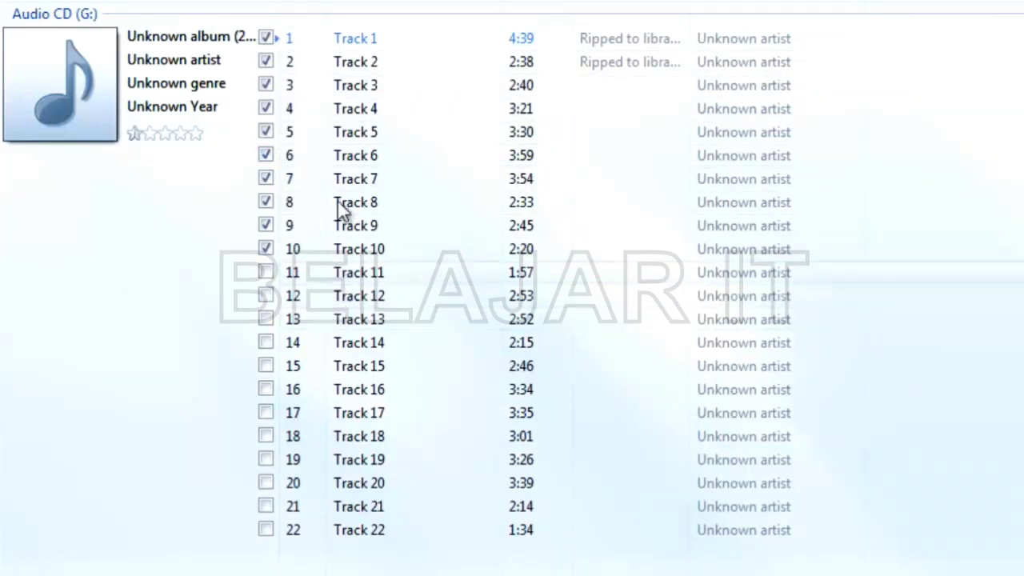
pyautogui.click(267, 1)
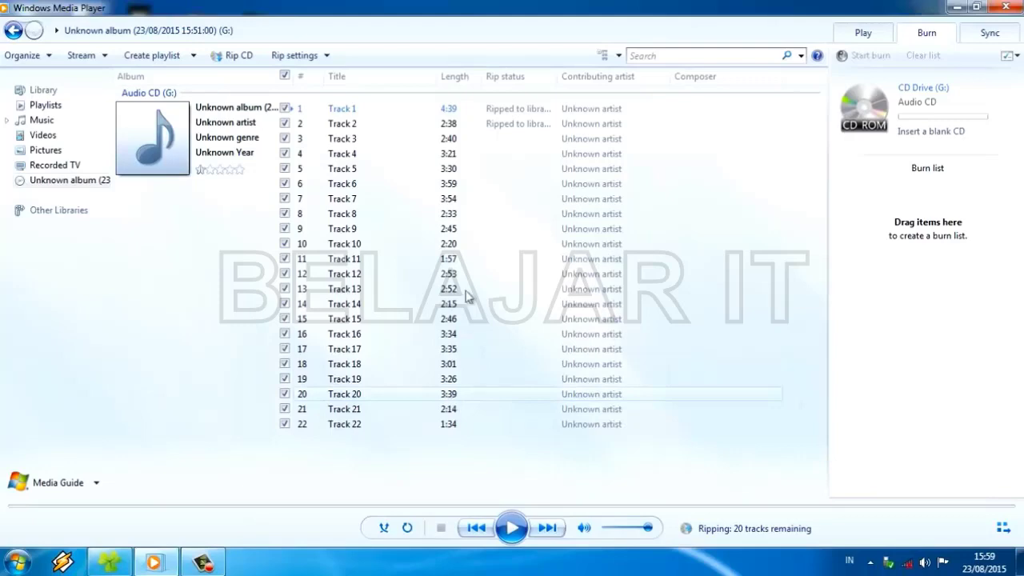
# - Rip all 22 tracks of the audio CD to the library and dismiss the media information notice
pyautogui.click(298, 55)
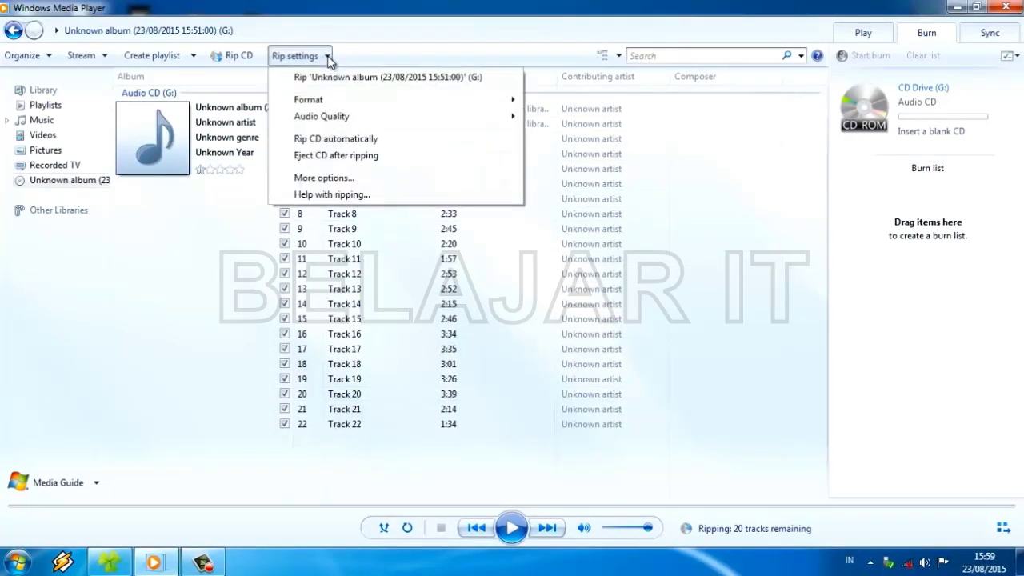
pyautogui.click(370, 47)
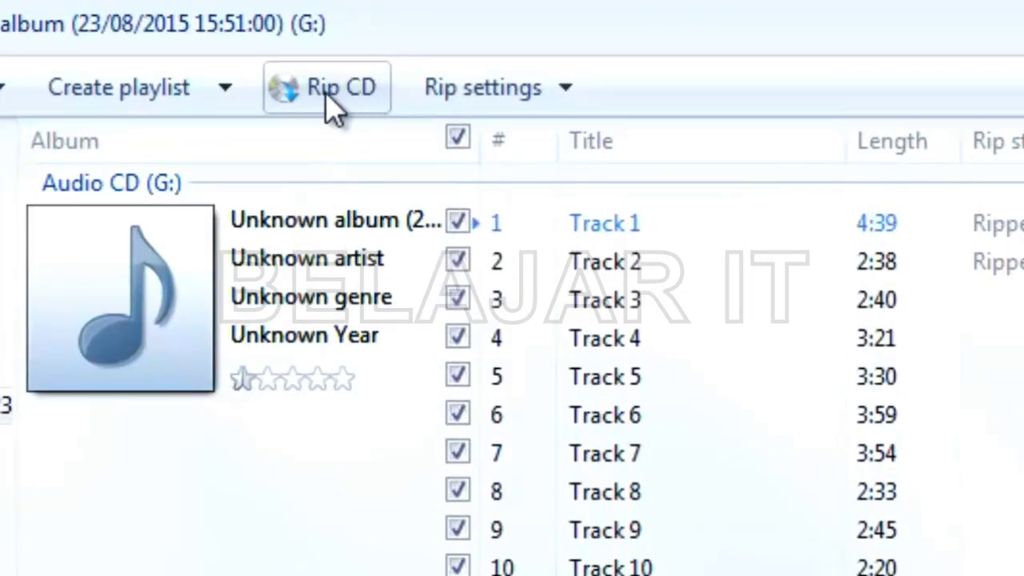
pyautogui.click(327, 99)
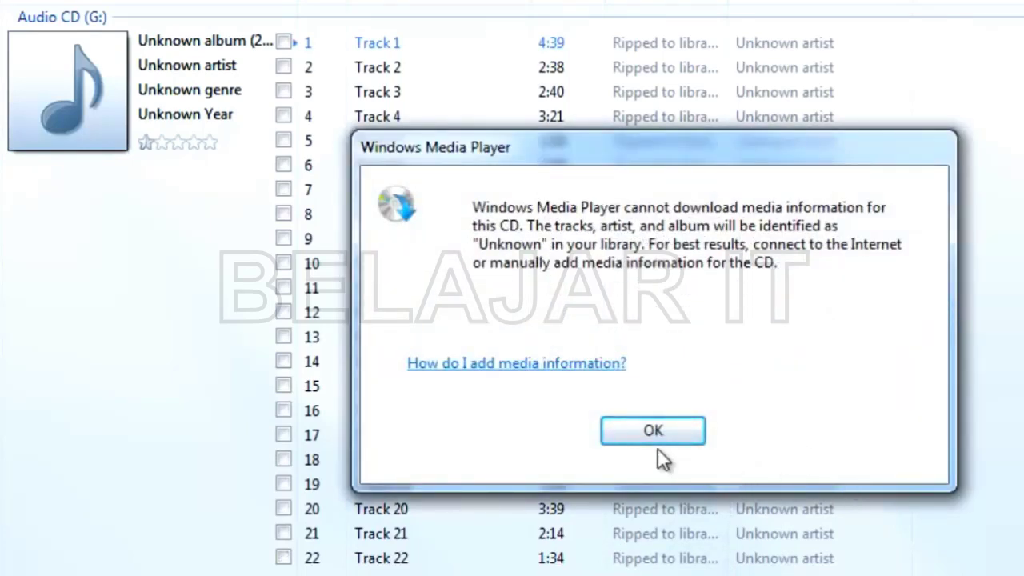
pyautogui.click(639, 432)
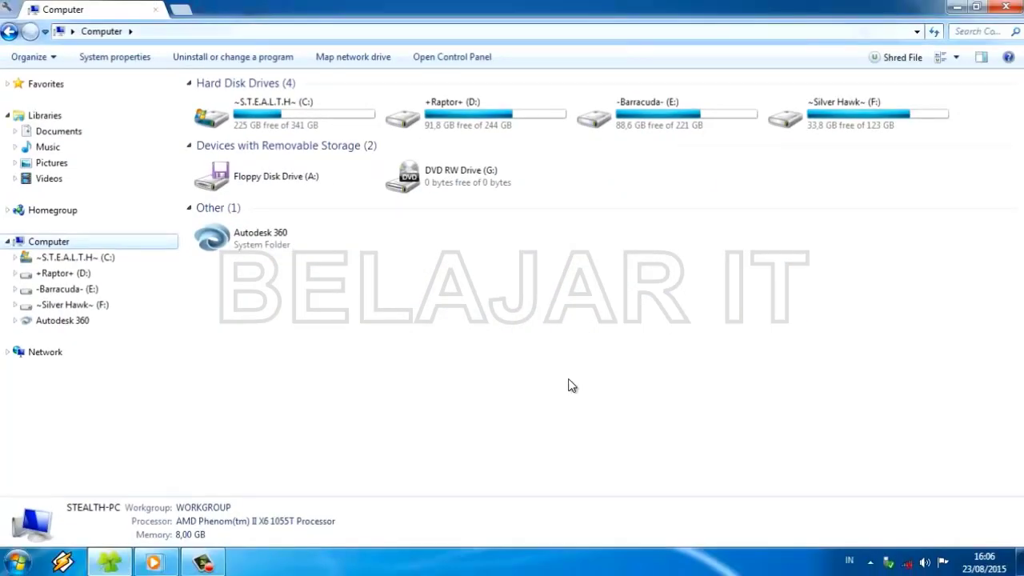
# - In Windows Explorer, open the Unknown album folder under Unknown artist in the Music library and fit the Name column to its contents
pyautogui.click(46, 149)
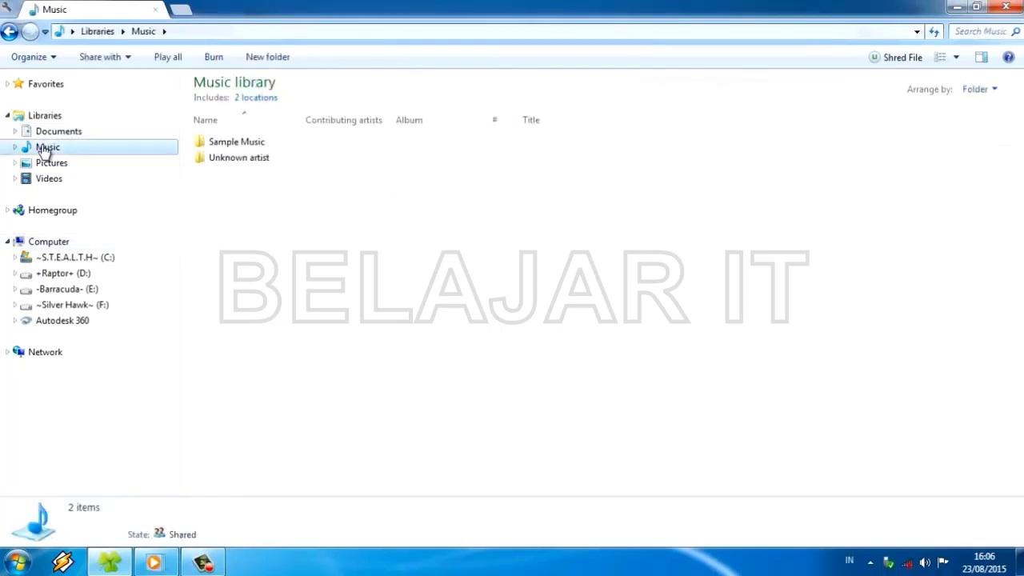
pyautogui.click(253, 159)
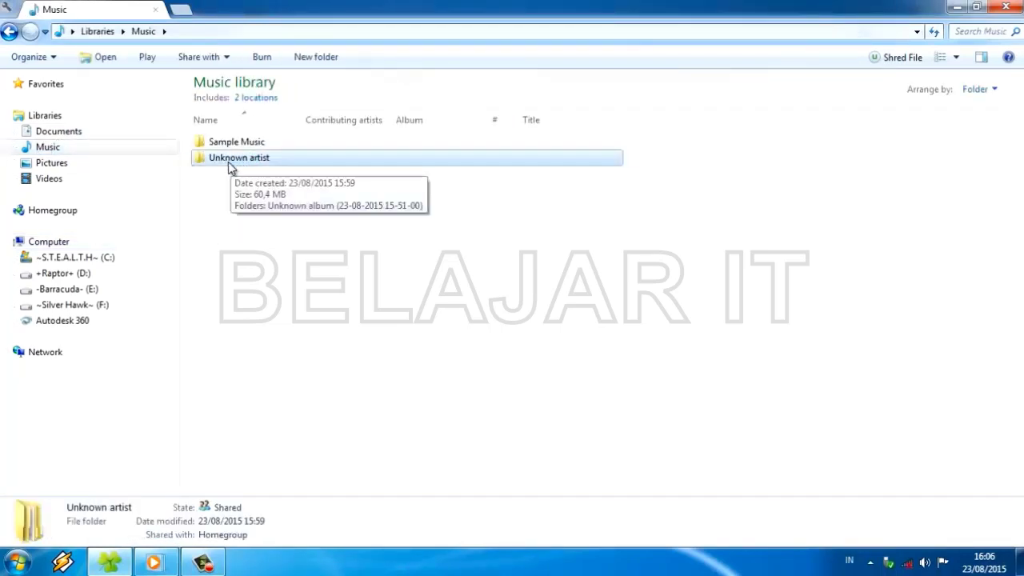
pyautogui.doubleClick(269, 164)
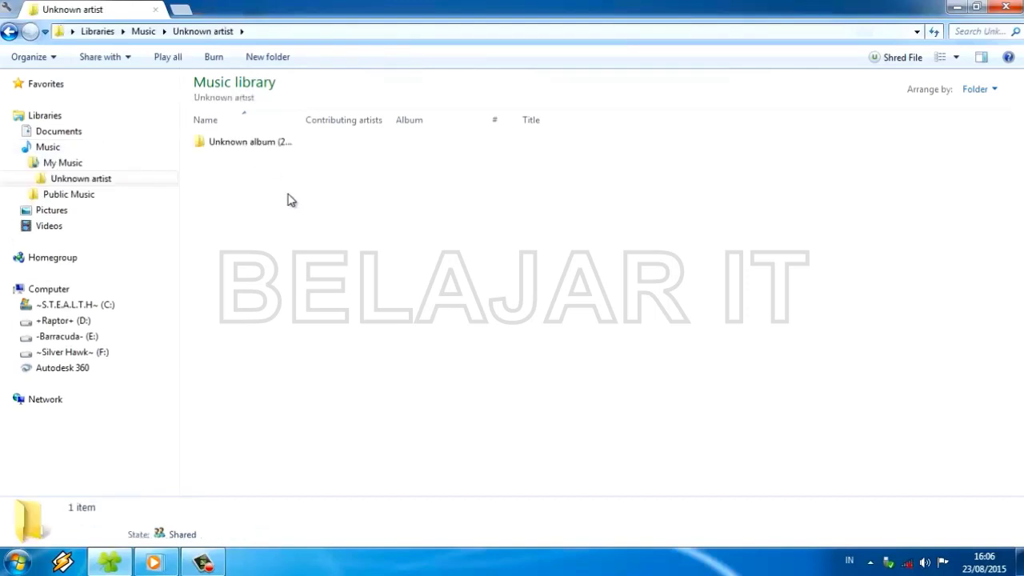
pyautogui.doubleClick(275, 144)
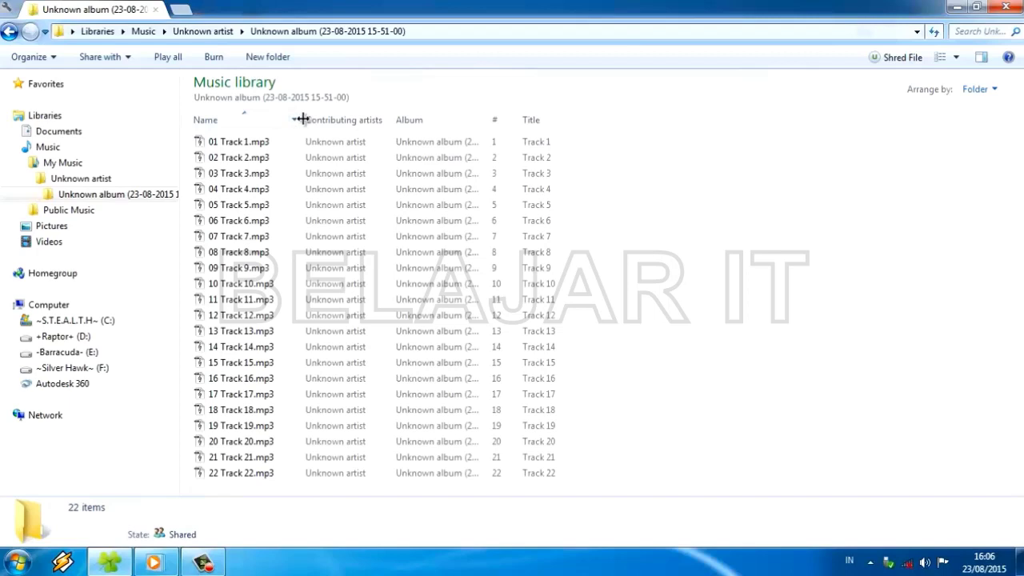
pyautogui.doubleClick(300, 119)
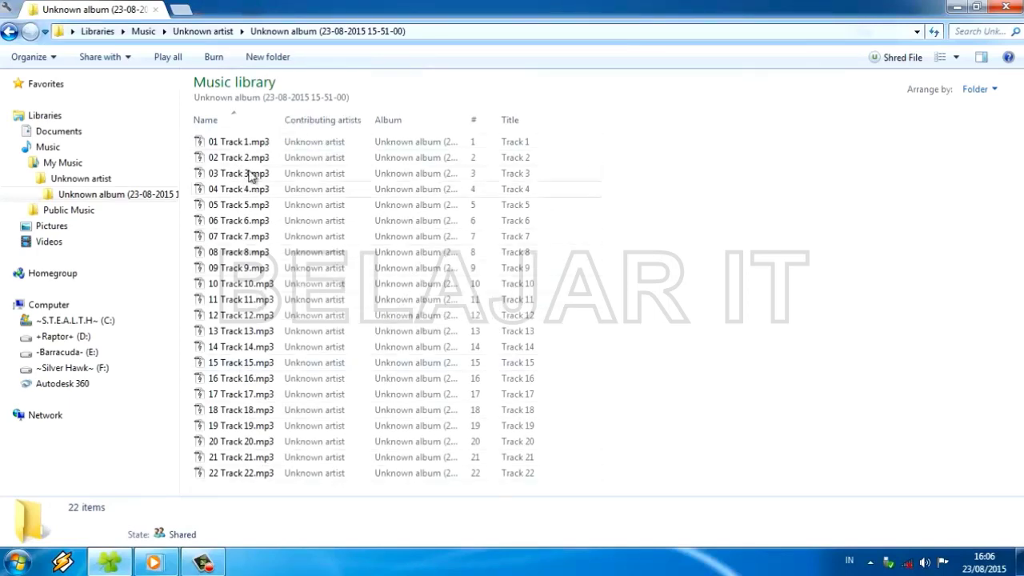
# - Check the file type of 03 Track 3.mp3 in its properties and close them without changes
pyautogui.click(250, 300)
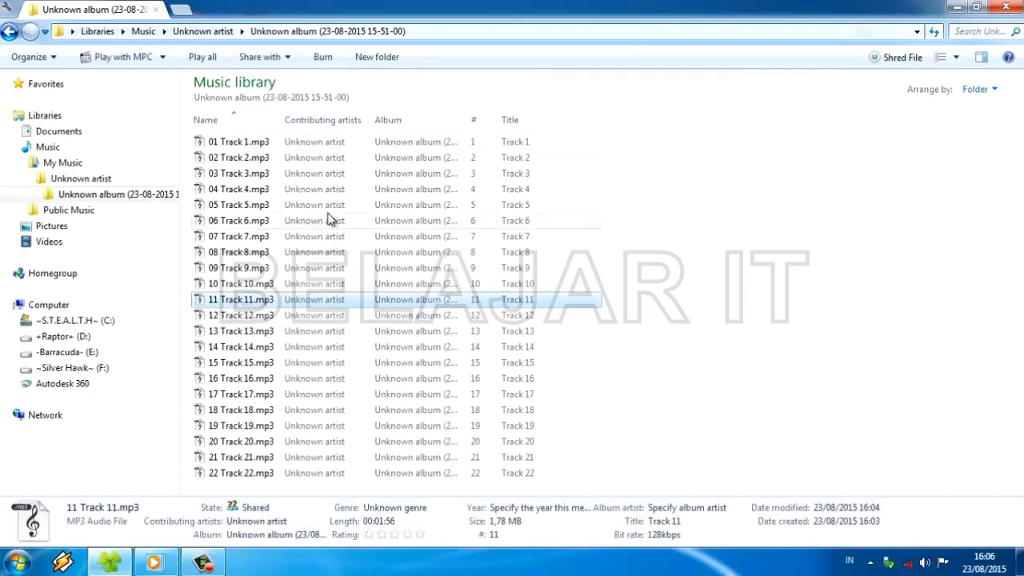
pyautogui.rightClick(237, 173)
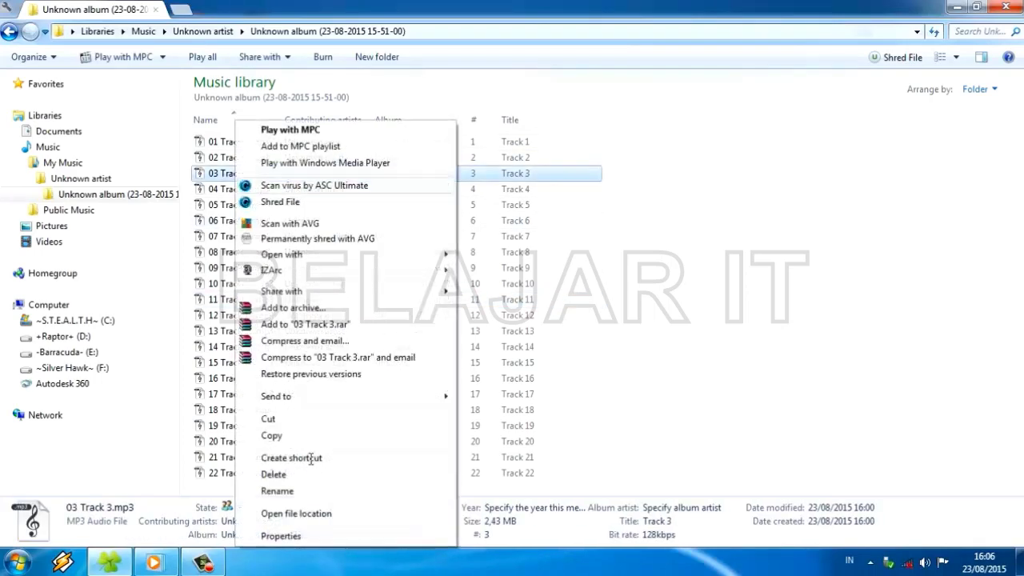
pyautogui.click(317, 532)
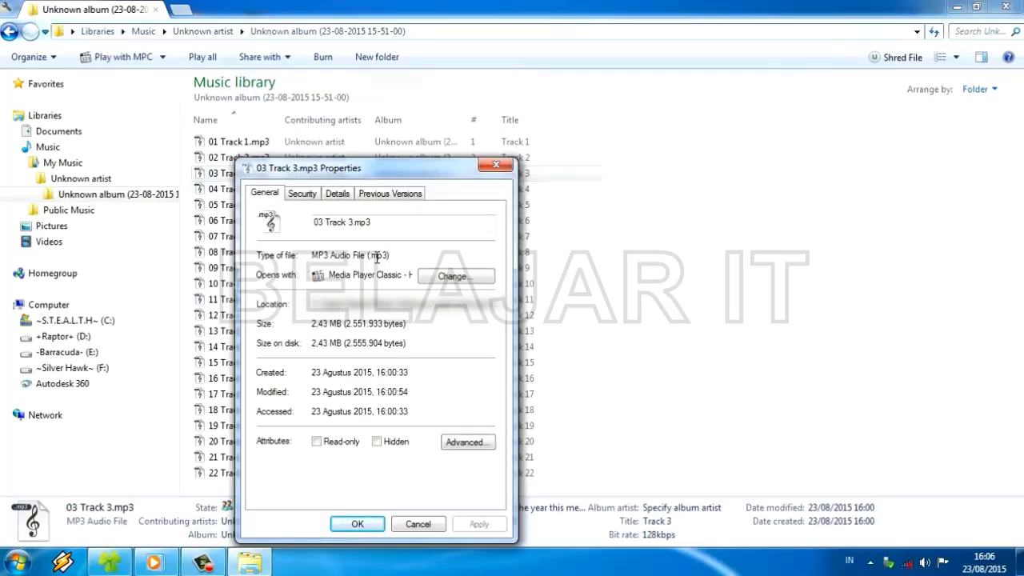
pyautogui.moveTo(372, 255); pyautogui.dragTo(391, 255)
pyautogui.click(415, 524)
# - Play 18 Track 18.mp3, skipping ahead to about 01:54, and close the media player
pyautogui.click(245, 304)
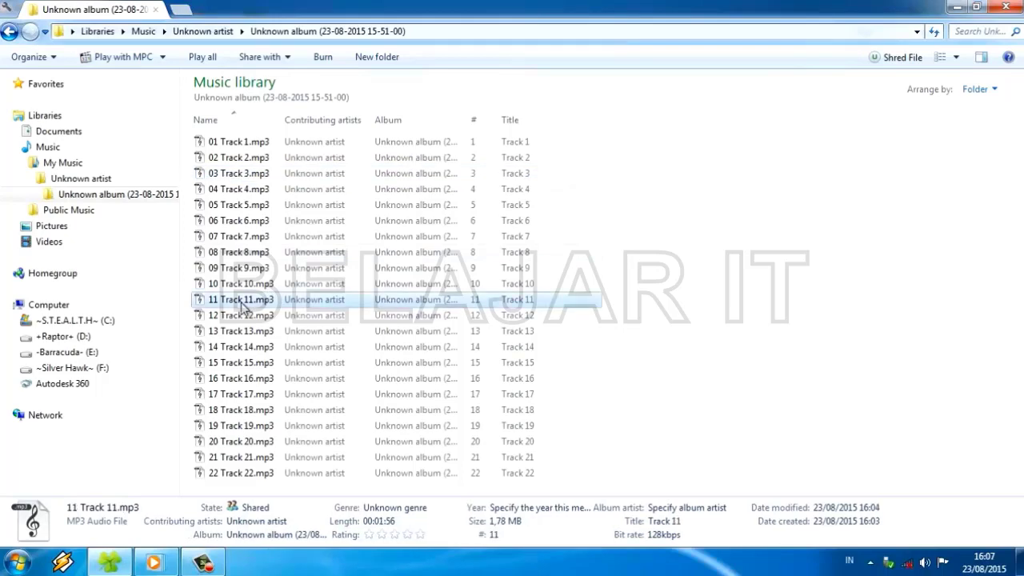
pyautogui.click(242, 411)
pyautogui.doubleClick(244, 411)
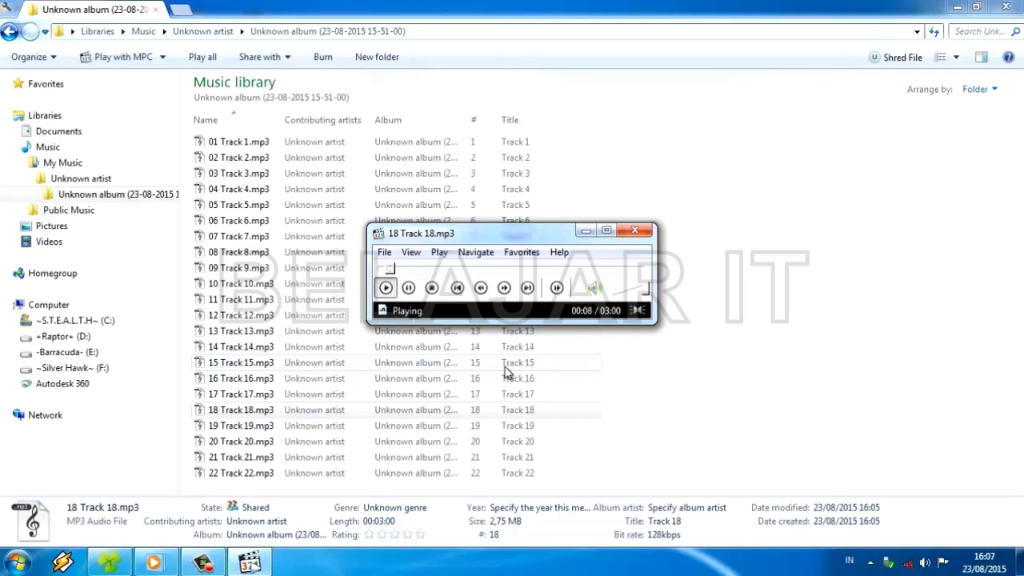
pyautogui.click(496, 270)
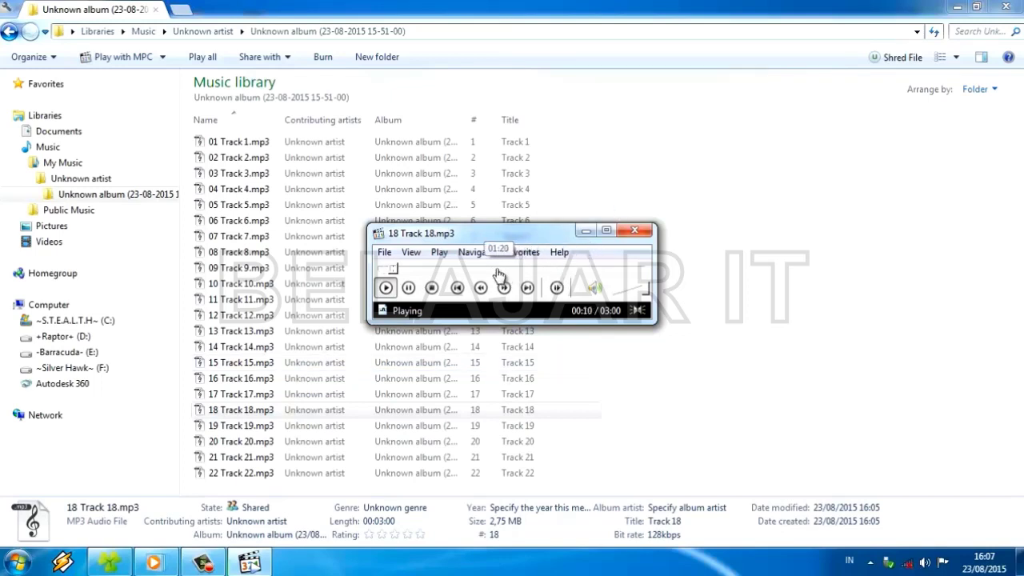
pyautogui.click(548, 270)
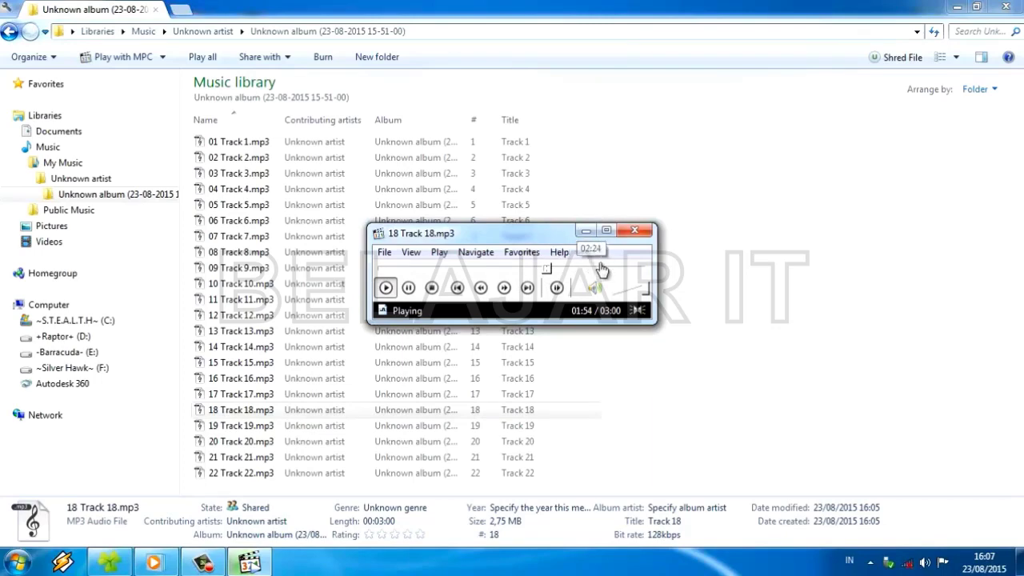
pyautogui.click(636, 231)
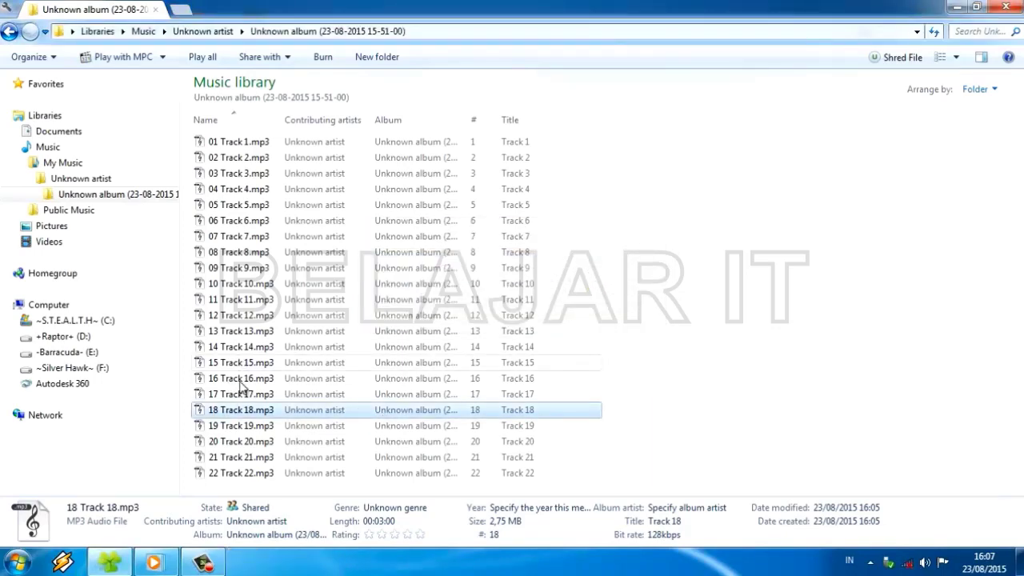
# - Check the file type and size of 18 Track 18.mp3 in its properties and close them without changes
pyautogui.rightClick(240, 409)
pyautogui.click(290, 534)
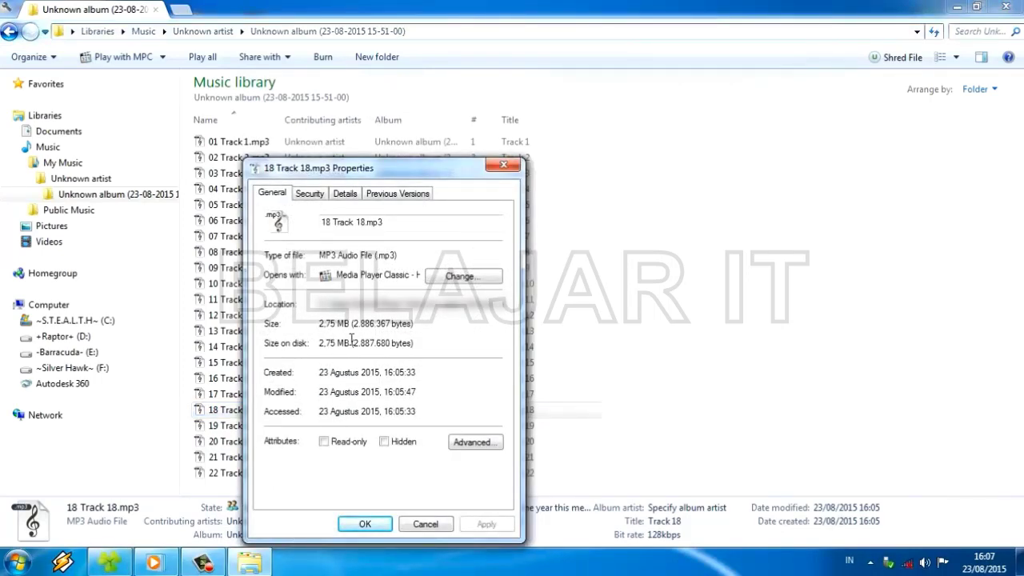
pyautogui.click(425, 524)
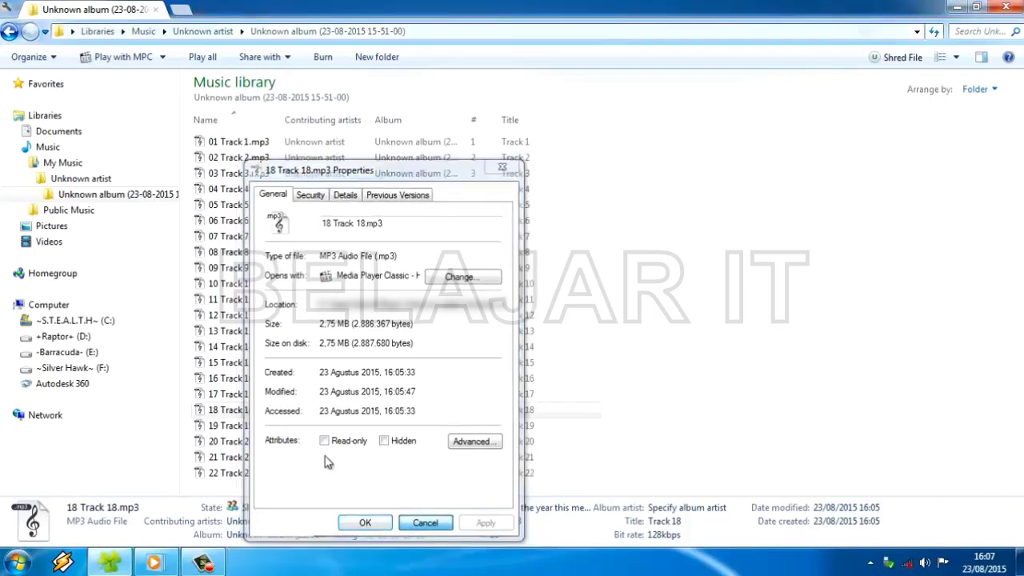
# - Play 21 Track 21.mp3 briefly, stop it, and close the media player
pyautogui.click(258, 459)
pyautogui.doubleClick(259, 459)
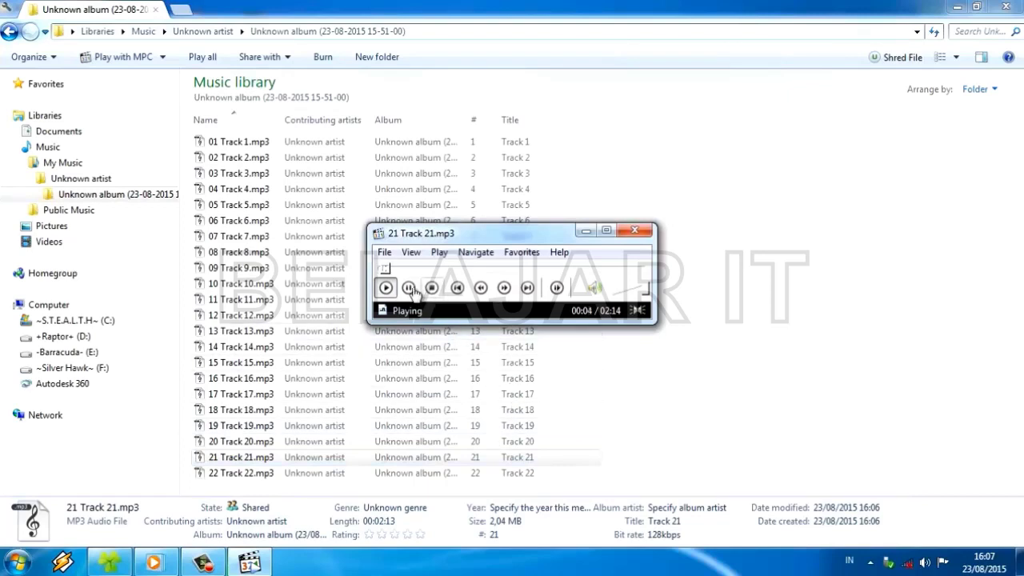
pyautogui.click(432, 289)
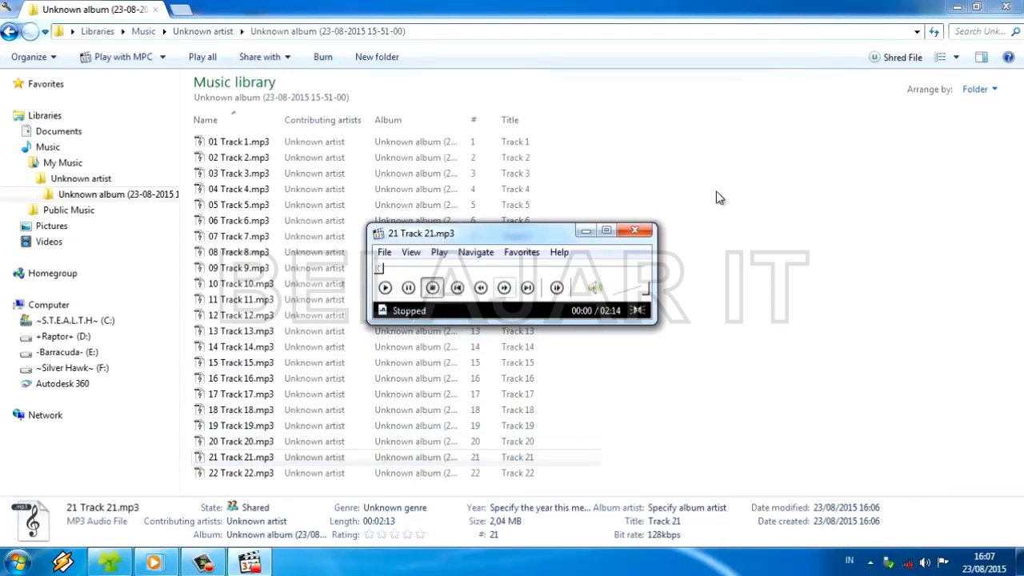
pyautogui.click(641, 232)
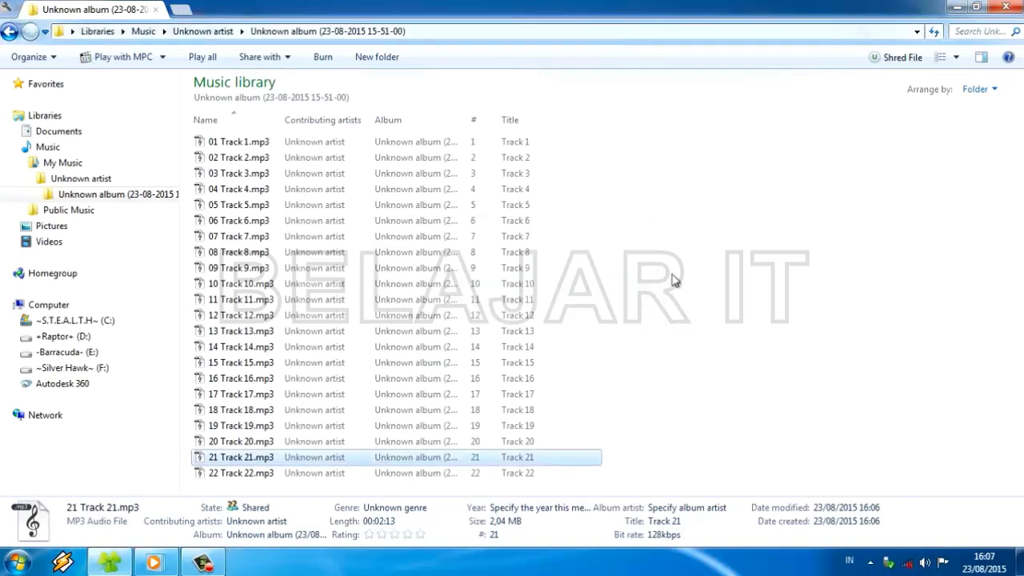